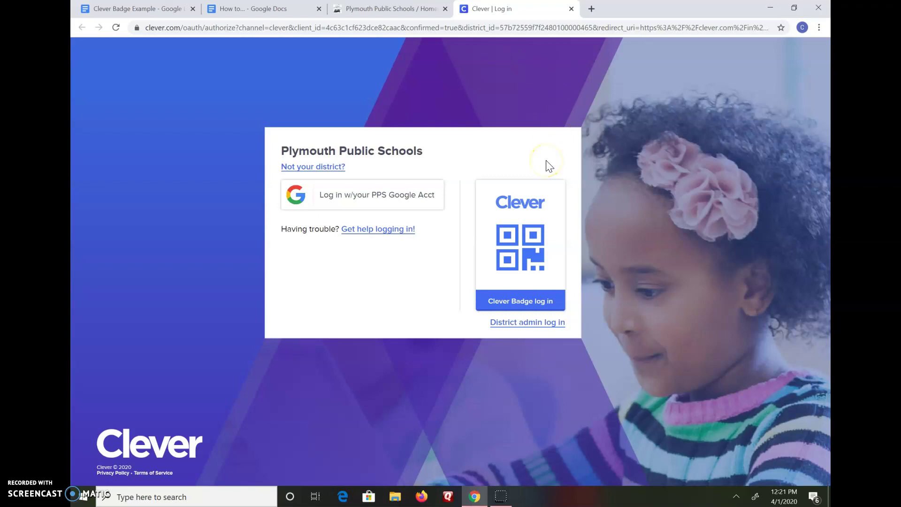
- Choose the Clever Badge sign-in option on the Plymouth Public Schools login page
left_click(526, 301)
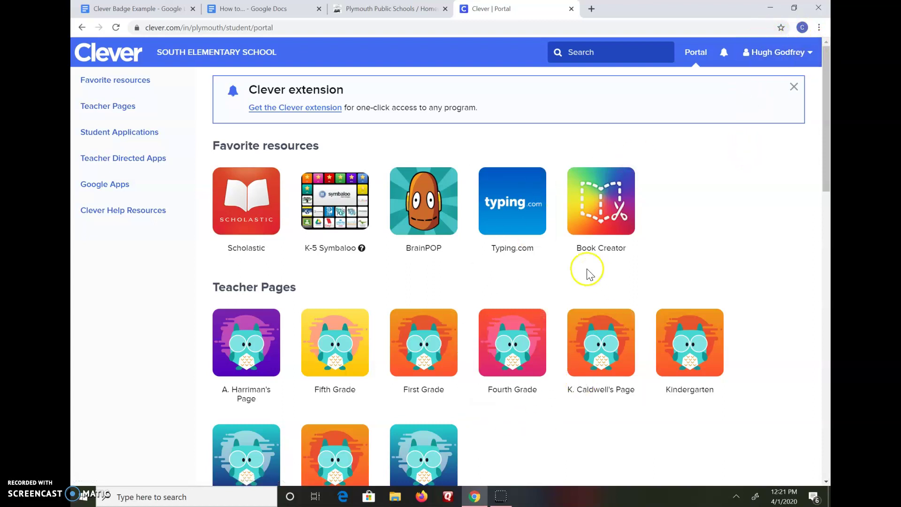
- Scroll down through the South Elementary student portal and back up to the favorite resources
scroll(722, 199, "down", 1)
scroll(722, 199, "down", 4)
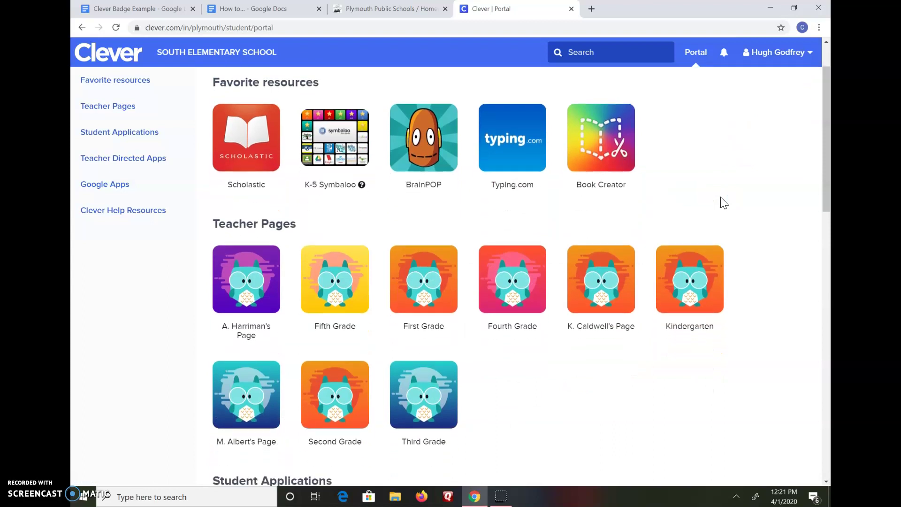
scroll(722, 204, "down", 4)
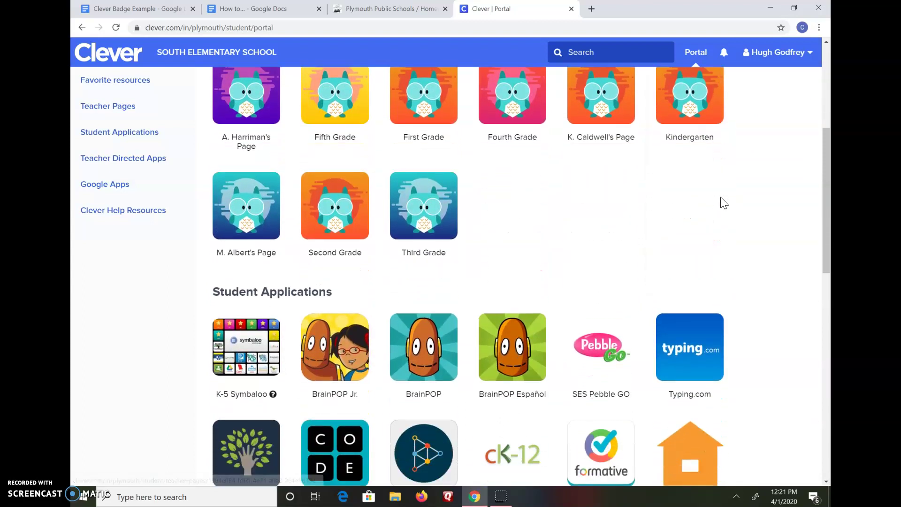
scroll(722, 204, "down", 4)
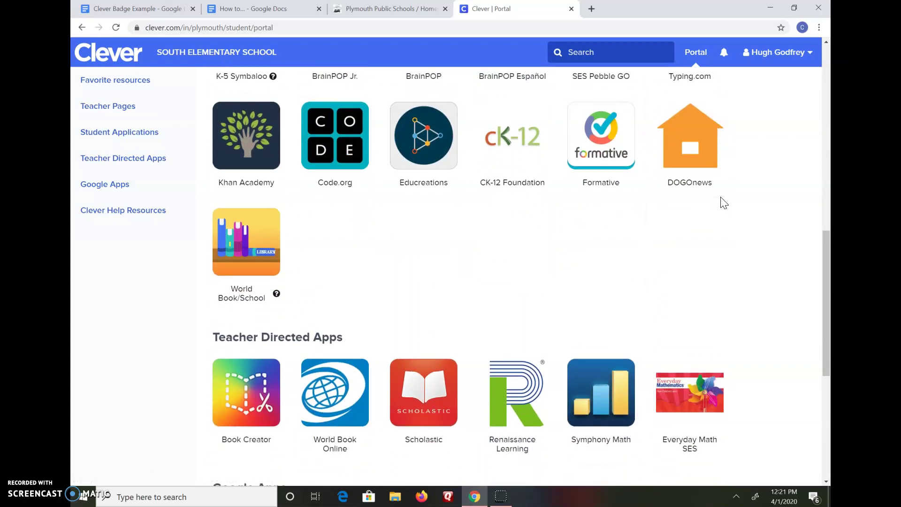
scroll(724, 203, "up", 7)
scroll(724, 203, "up", 5)
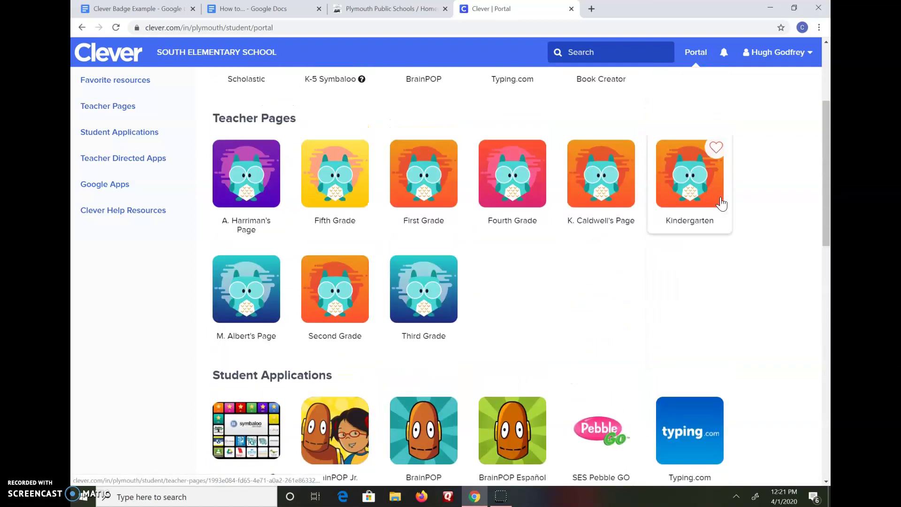
scroll(725, 203, "up", 1)
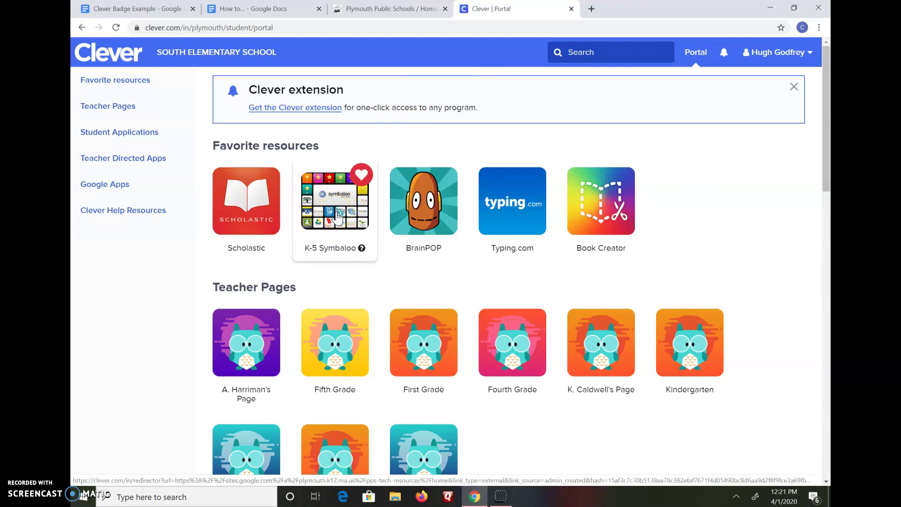
- Open K-5 Symbaloo and launch Google Classroom from the PPS Tech Resources board
left_click(331, 216)
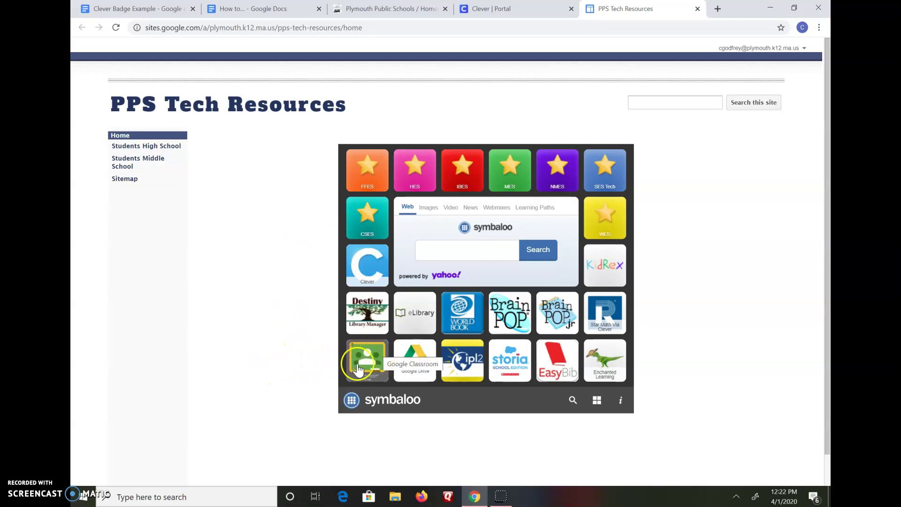
left_click(360, 368)
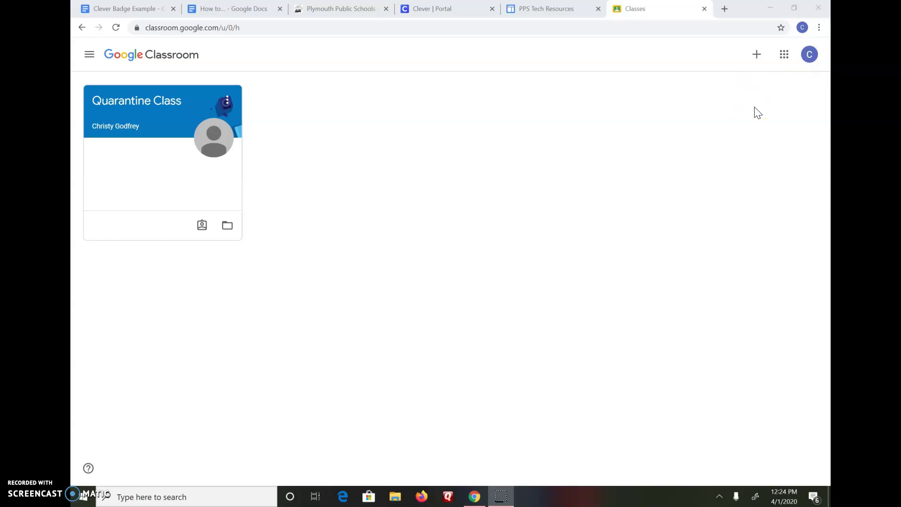
- Choose 'Add another account' from the Google account menu in Classroom
left_click(746, 138)
left_click(810, 66)
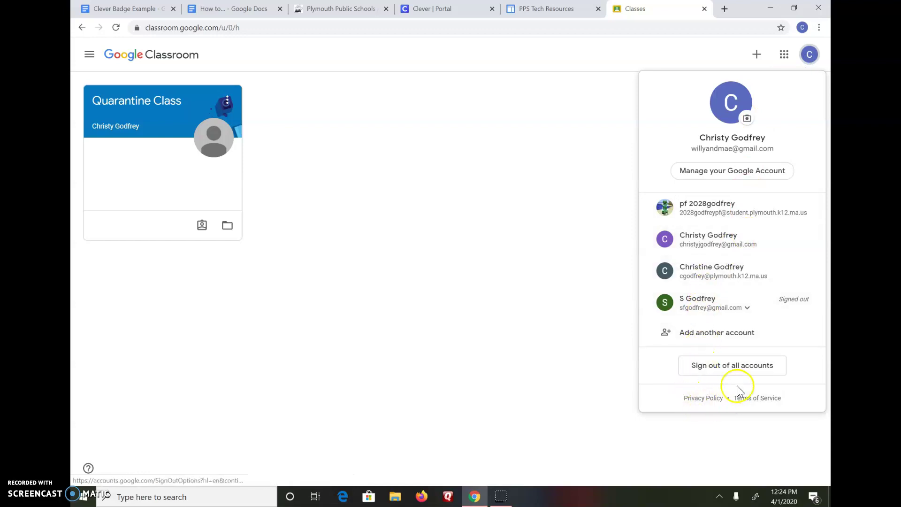
left_click(707, 336)
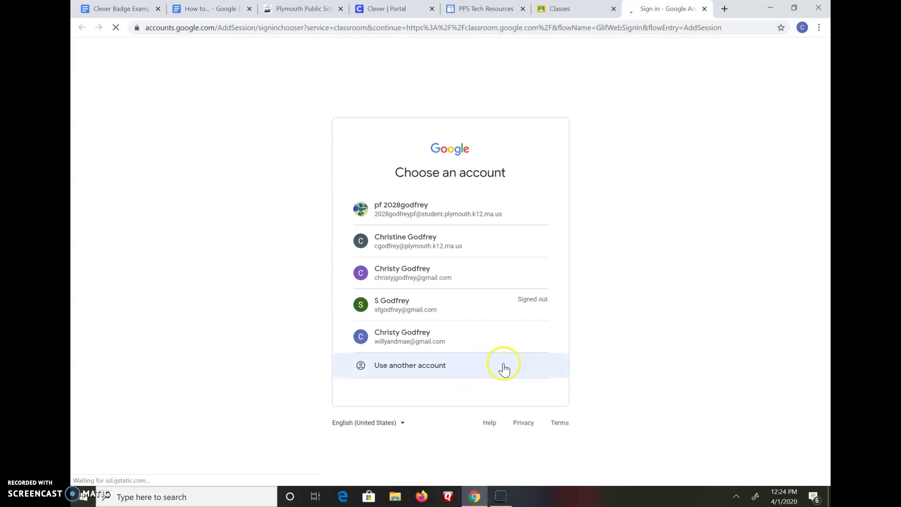
- Pick 'Use another account', clear the partly typed email, and switch to the Clever Badge Example document
left_click(425, 368)
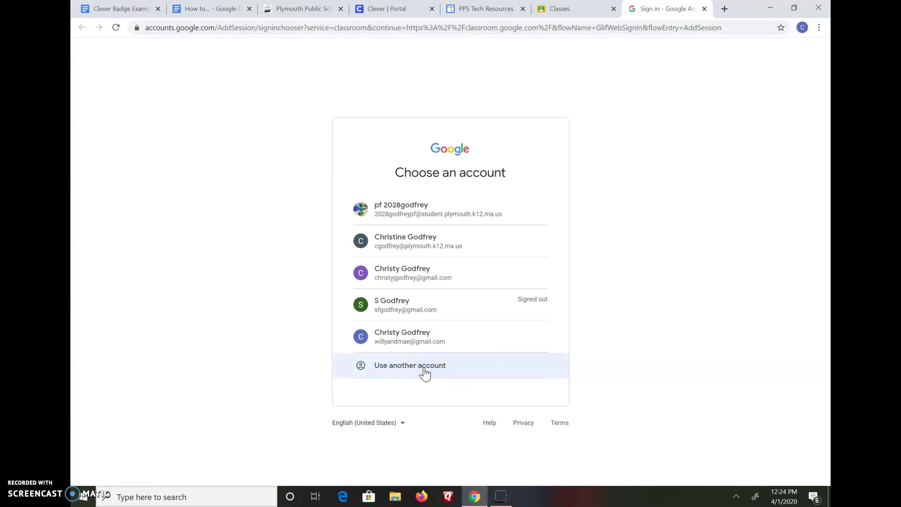
left_click(379, 371)
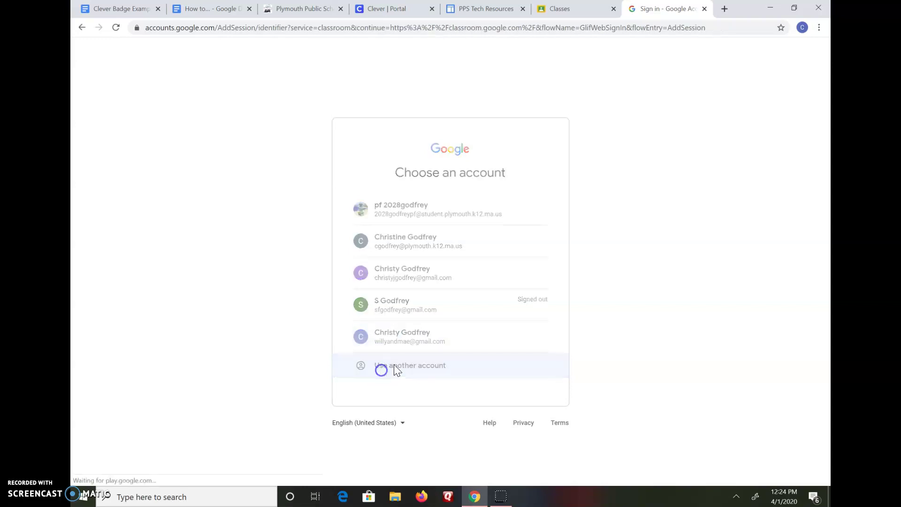
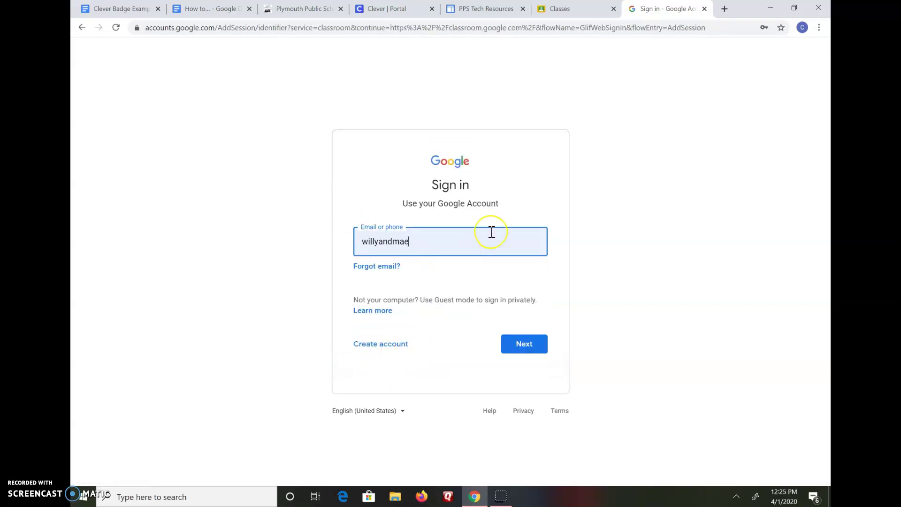
left_click(491, 232)
key("BackSpace")
key("BackSpace")
key("BackSpace")
key("BackSpace")
key("BackSpace")
key("BackSpace")
key("BackSpace")
key("BackSpace")
key("BackSpace")
key("BackSpace")
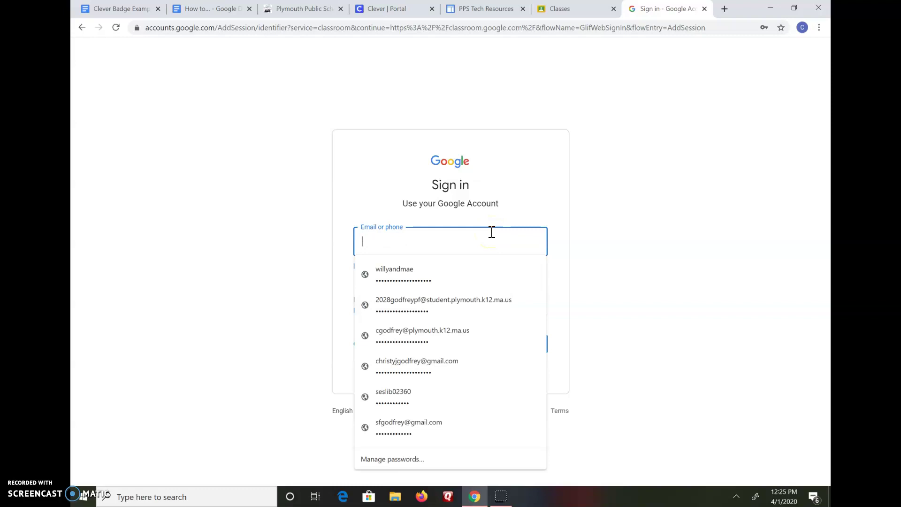
left_click(121, 13)
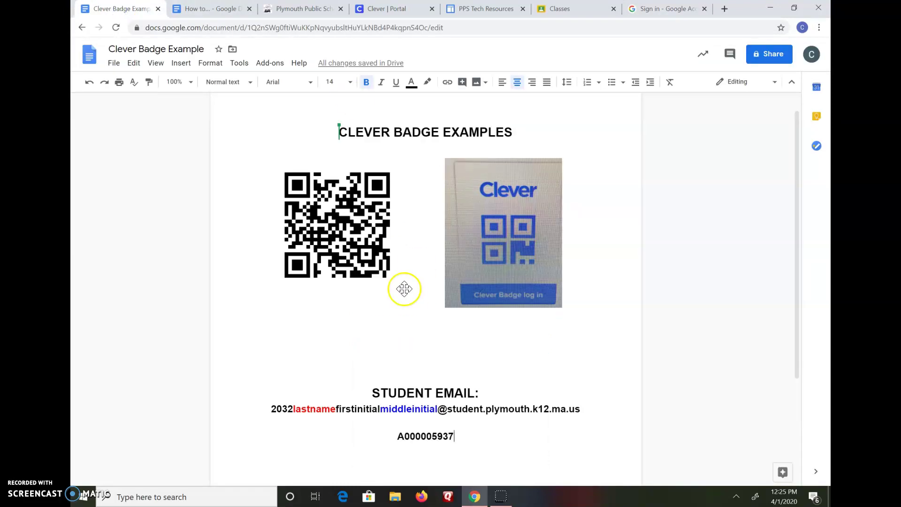
- Select the student email format line in the Clever Badge Example, then return to Google sign-in
left_click(271, 408)
left_click_drag(272, 408, 582, 415)
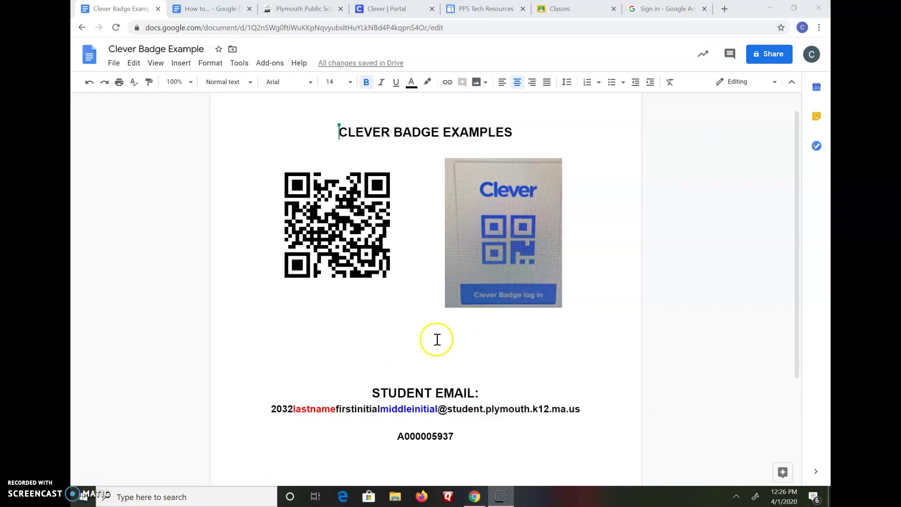
left_click(660, 10)
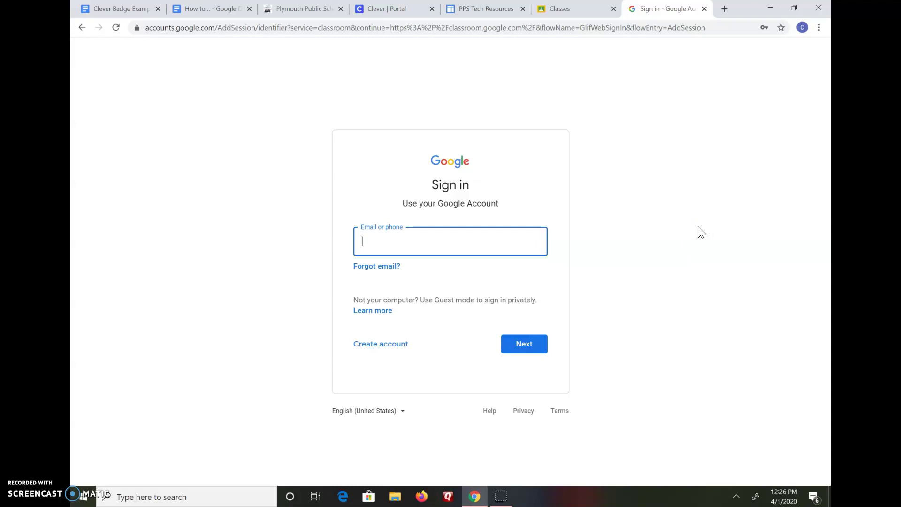
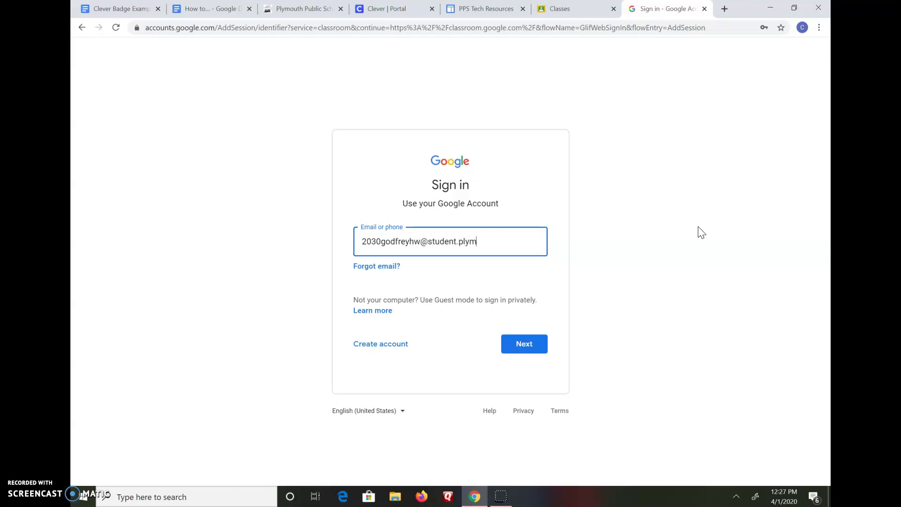
- Enter the student's school email address, then replace the prefilled password with the student's password
left_click(526, 349)
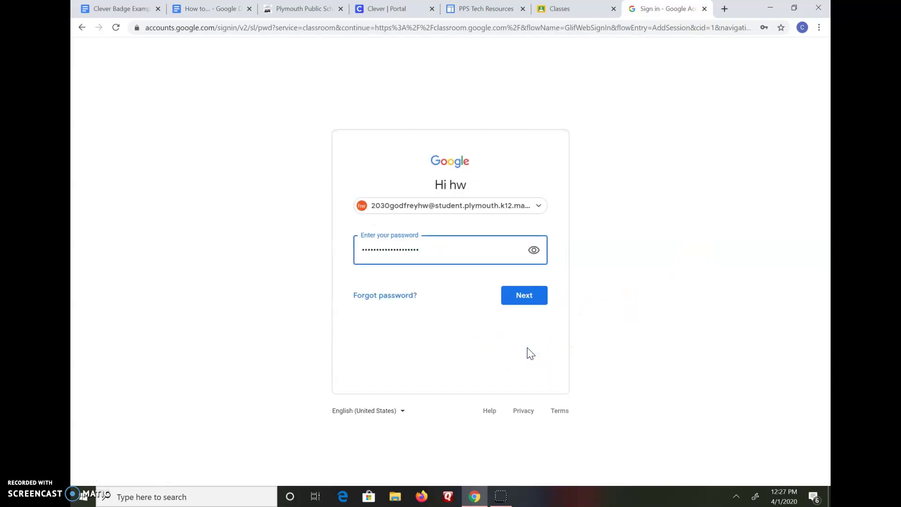
key("BackSpace")
key("BackSpace")
key("BackSpace")
key("BackSpace")
key("BackSpace")
key("BackSpace")
key("BackSpace")
key("BackSpace")
key("BackSpace")
key("BackSpace")
key("BackSpace")
key("BackSpace")
key("BackSpace")
key("BackSpace")
key("BackSpace")
key("BackSpace")
key("BackSpace")
key("BackSpace")
key("BackSpace")
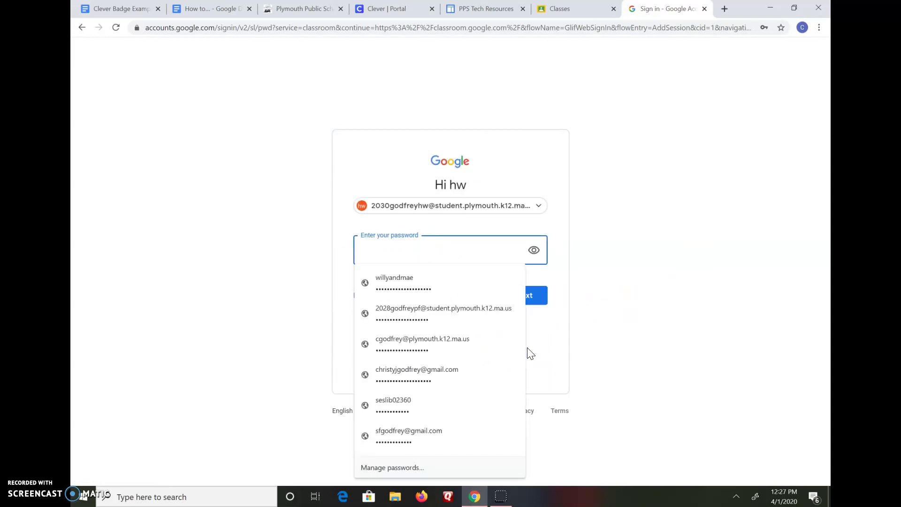
type("••••••")
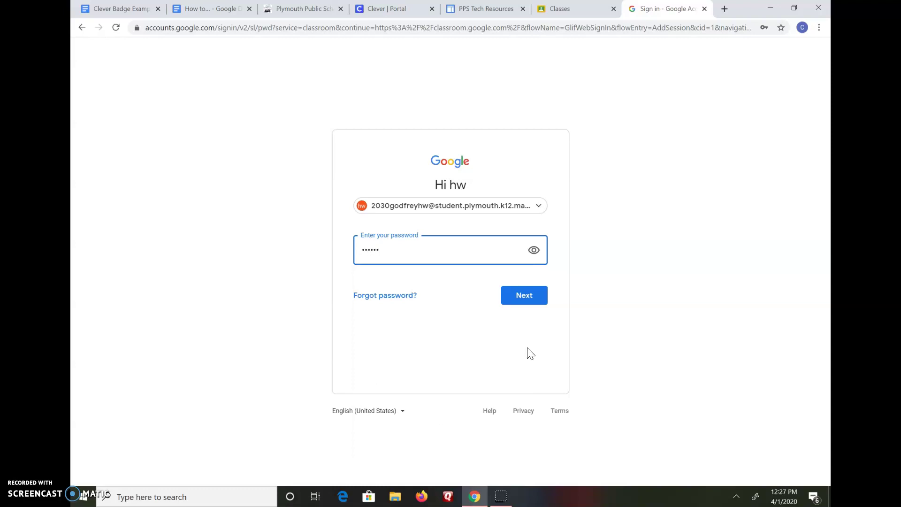
type("•••")
left_click(522, 296)
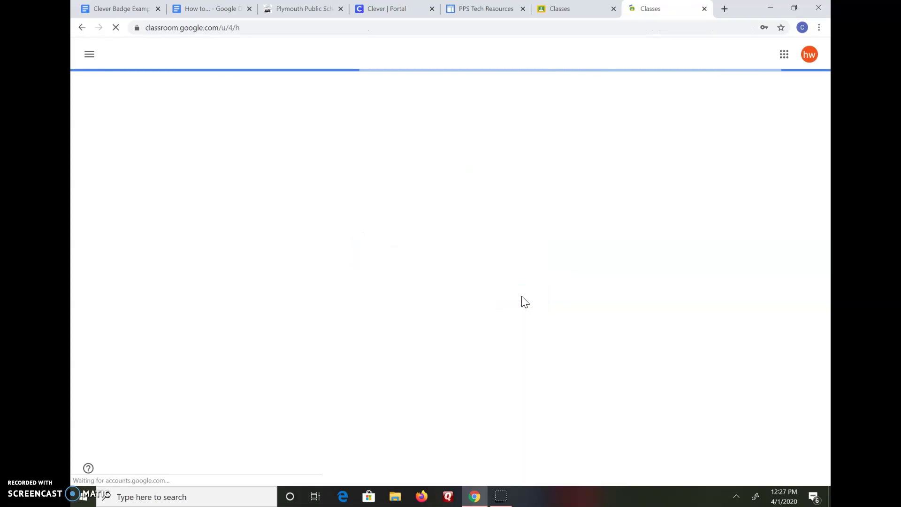
- Save the password in Chrome and bring up the Classes page listing costa and Caldwell2020
left_click(726, 199)
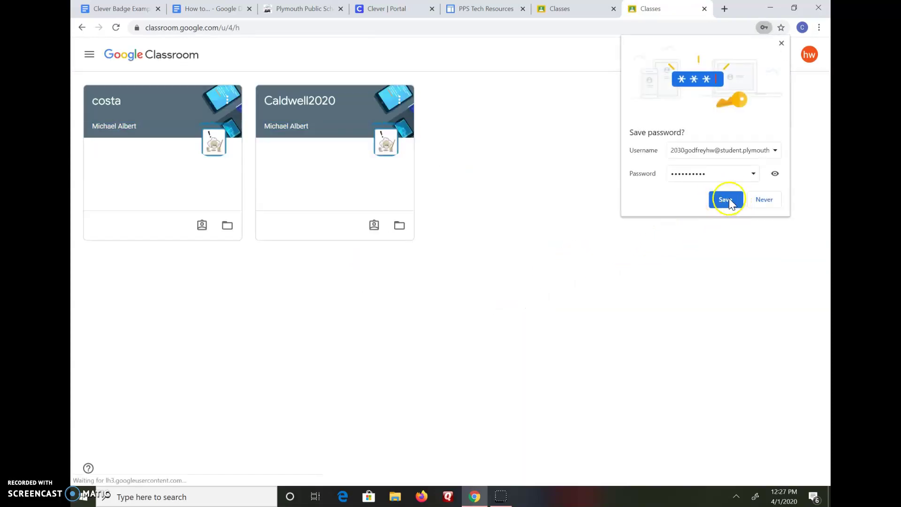
left_click(725, 200)
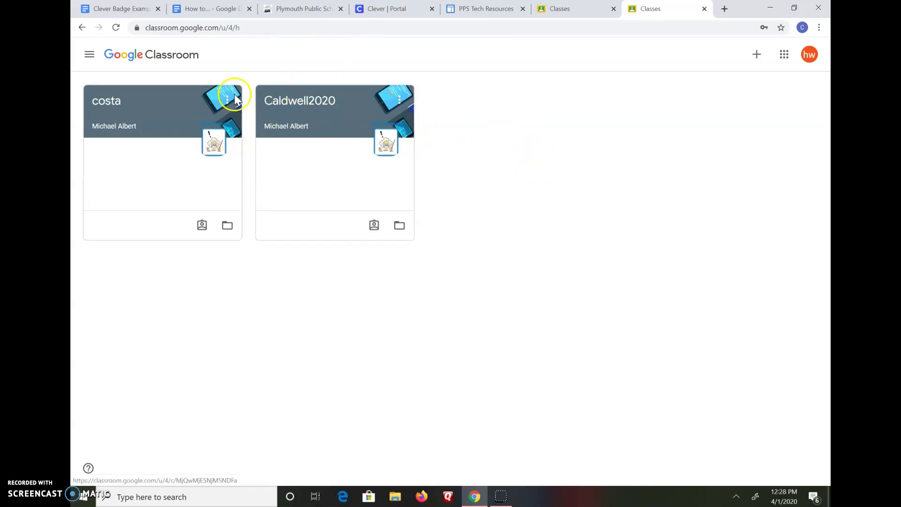
left_click(392, 173)
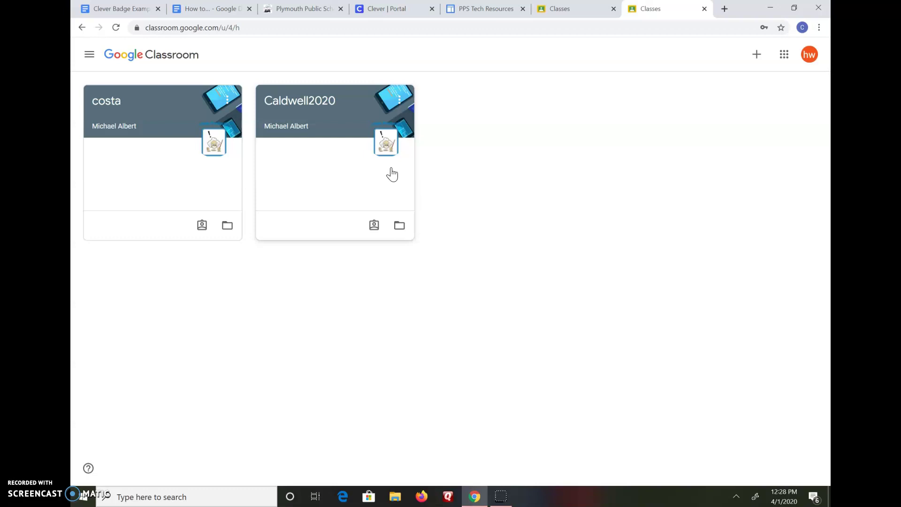
- Join the Kennedy2020 class by entering the teacher's class code
left_click(757, 57)
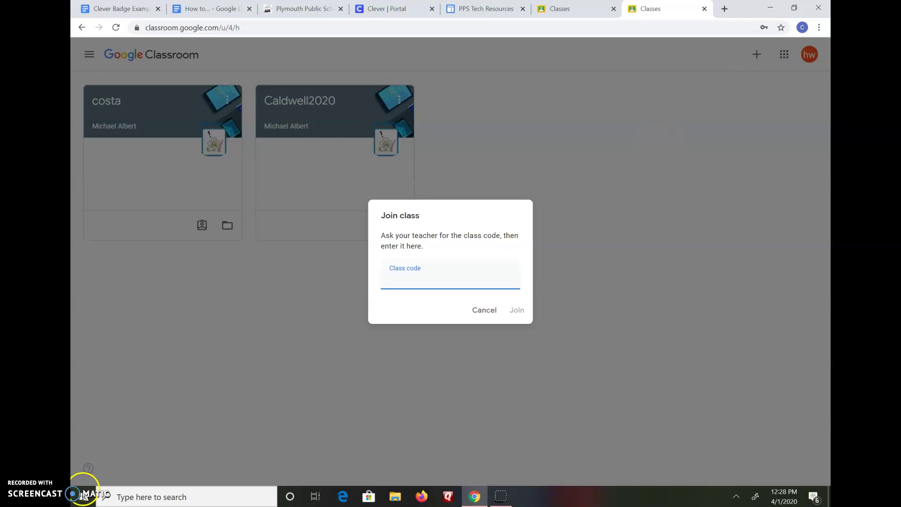
left_click(401, 272)
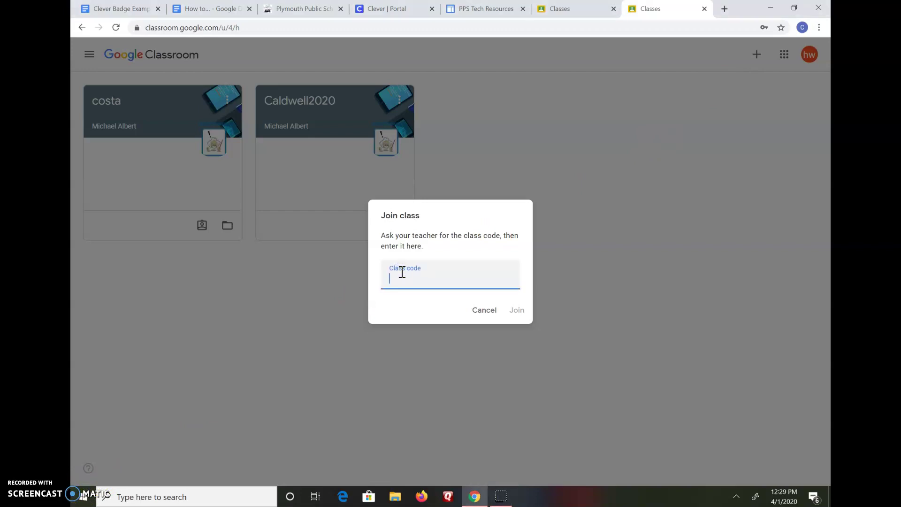
left_click(517, 310)
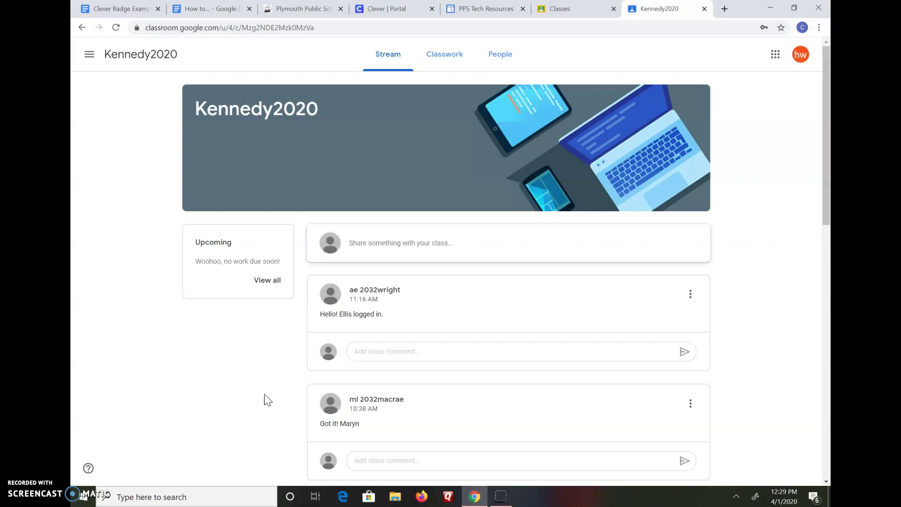
scroll(268, 400, "down", 4)
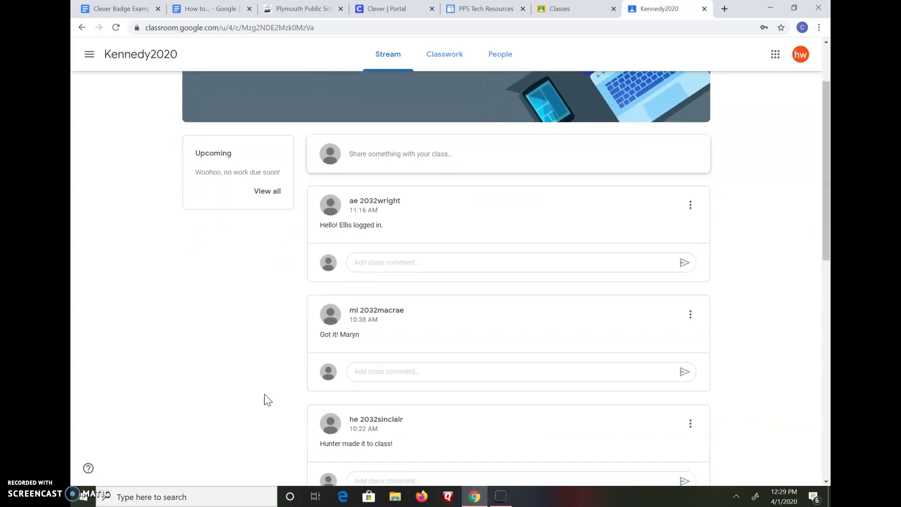
scroll(267, 400, "down", 3)
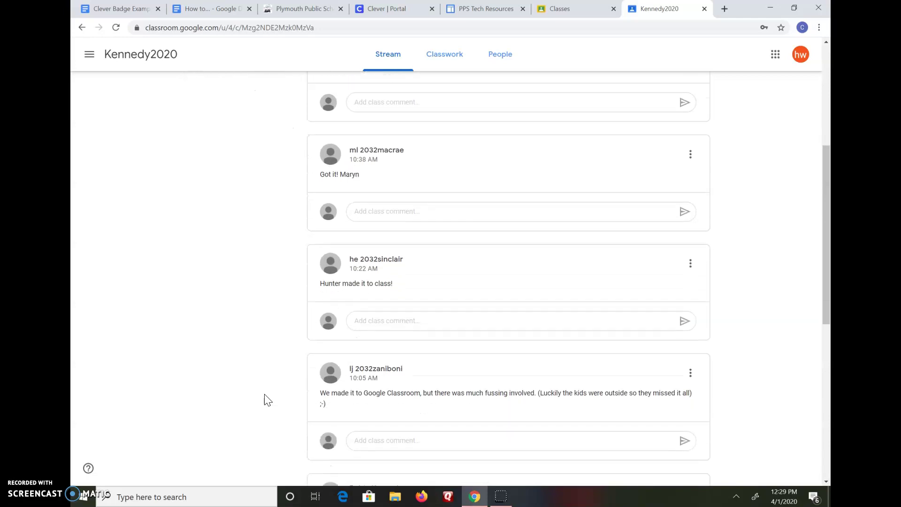
scroll(268, 400, "down", 3)
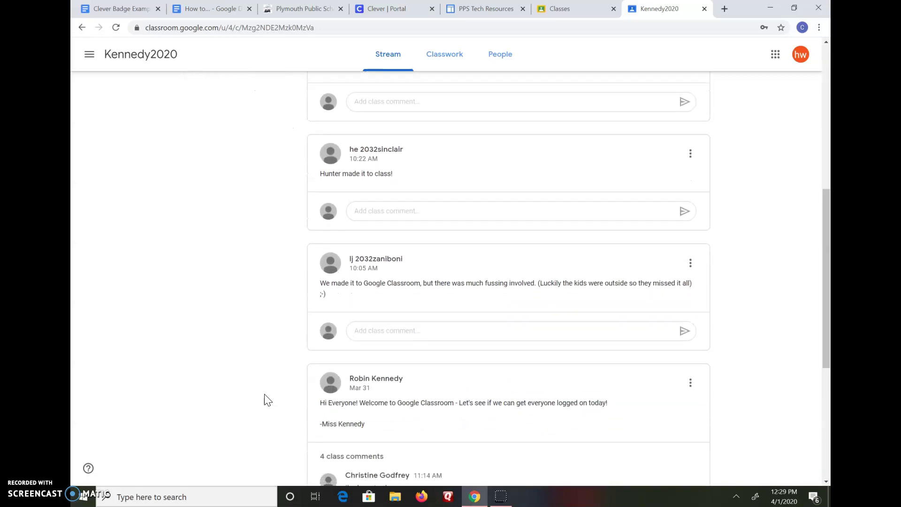
scroll(268, 399, "up", 10)
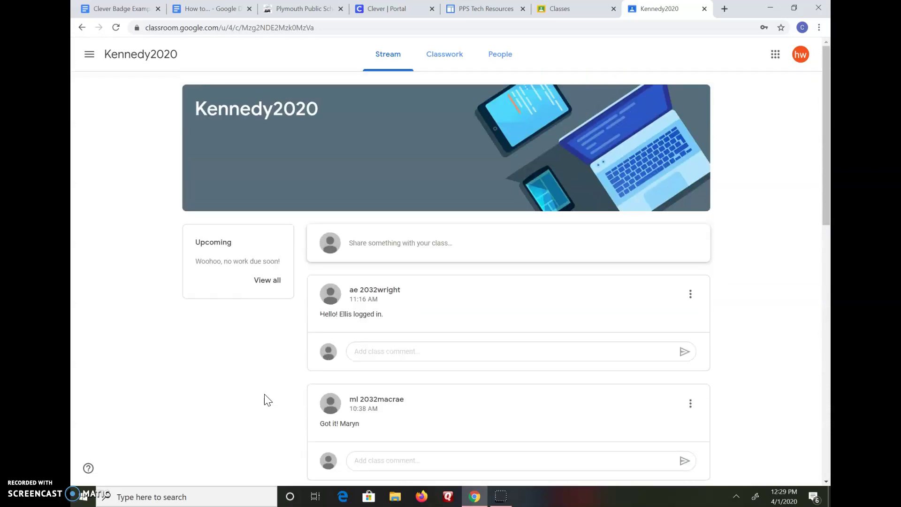
scroll(267, 400, "down", 2)
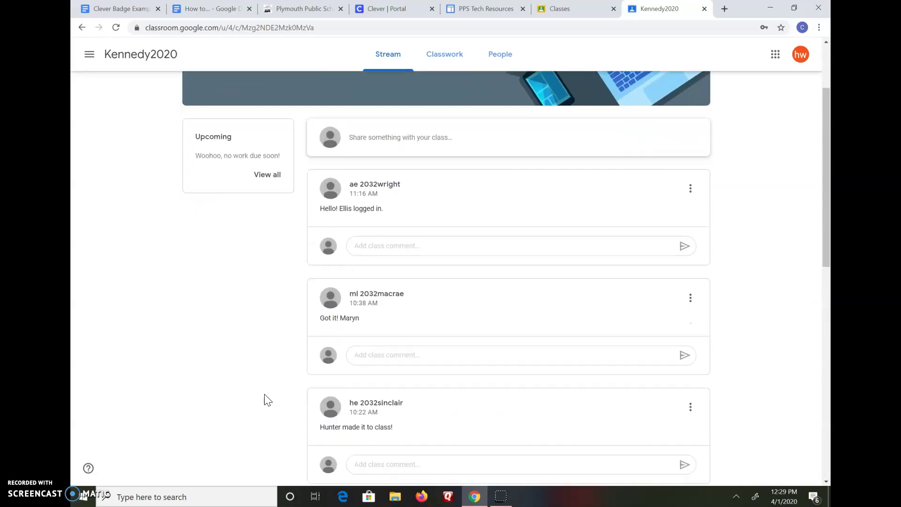
scroll(267, 400, "down", 2)
scroll(267, 400, "down", 3)
scroll(268, 399, "down", 4)
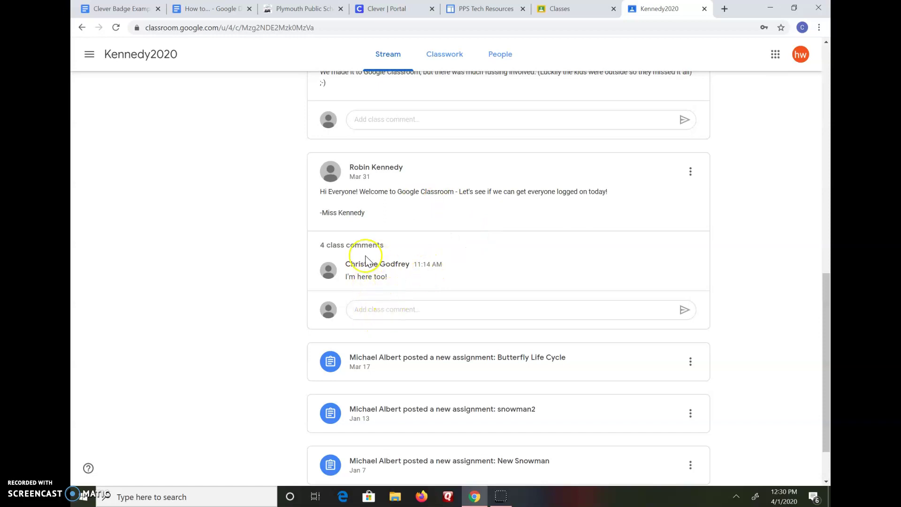
- Comment 'Test' on the teacher's welcome post and scroll back to the top of the stream
left_click(366, 309)
type("Test")
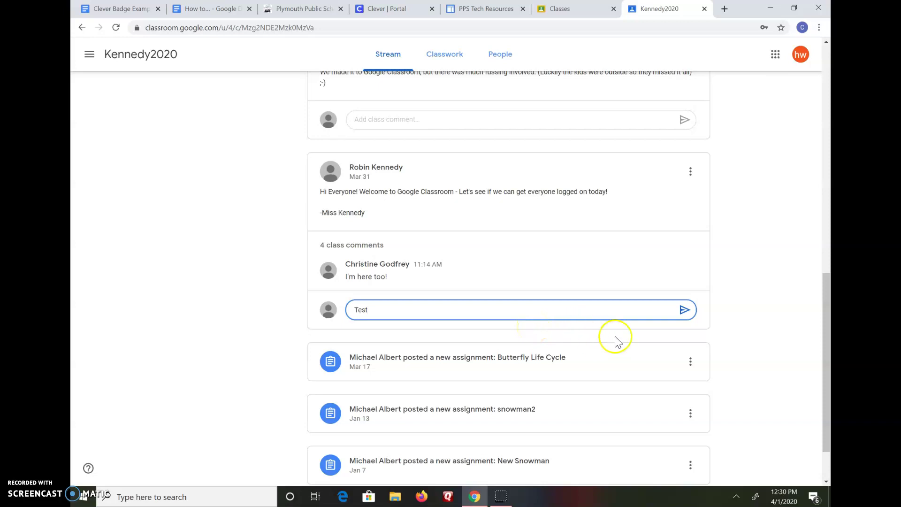
left_click(684, 311)
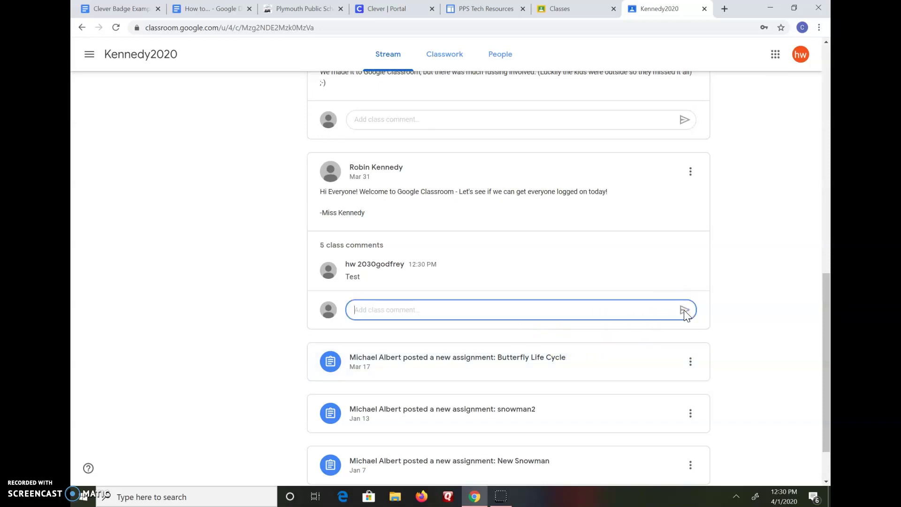
scroll(264, 286, "up", 7)
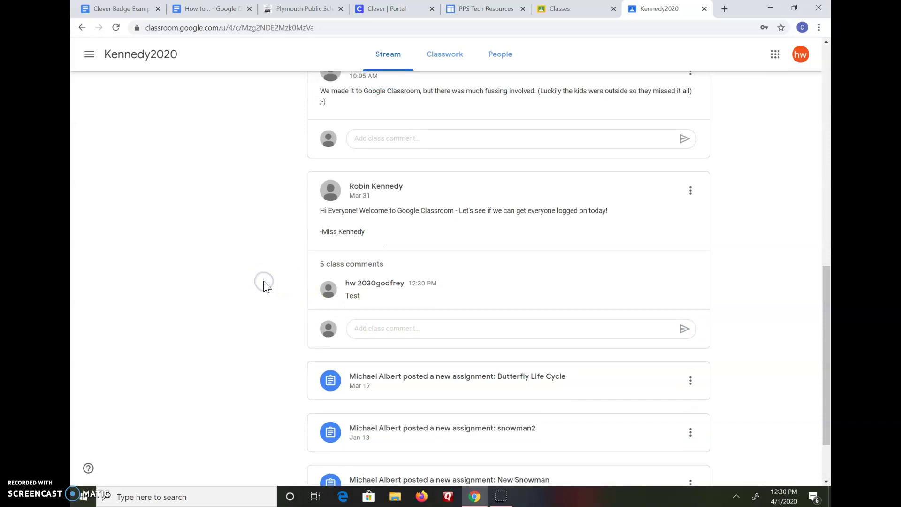
scroll(263, 286, "up", 5)
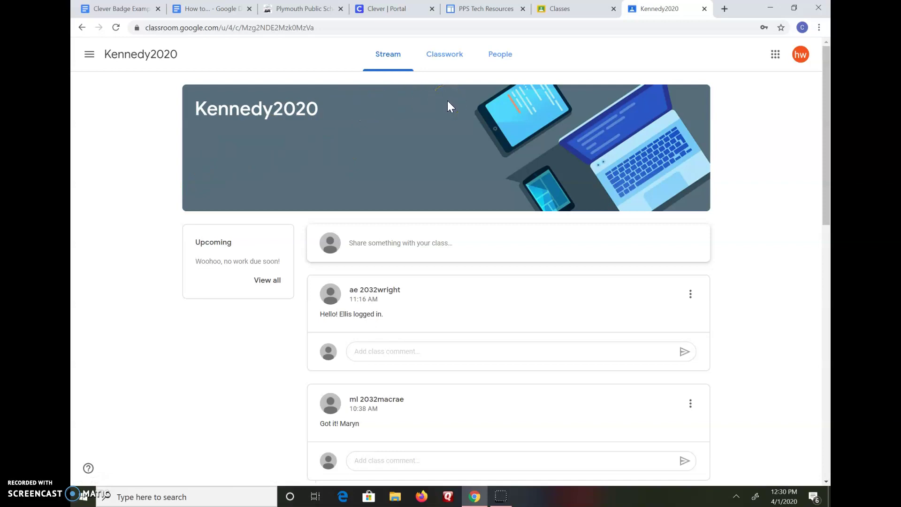
- On the Classwork page, expand Butterfly Life Cycle and open its PBS LearningMedia link in a new tab
left_click(447, 61)
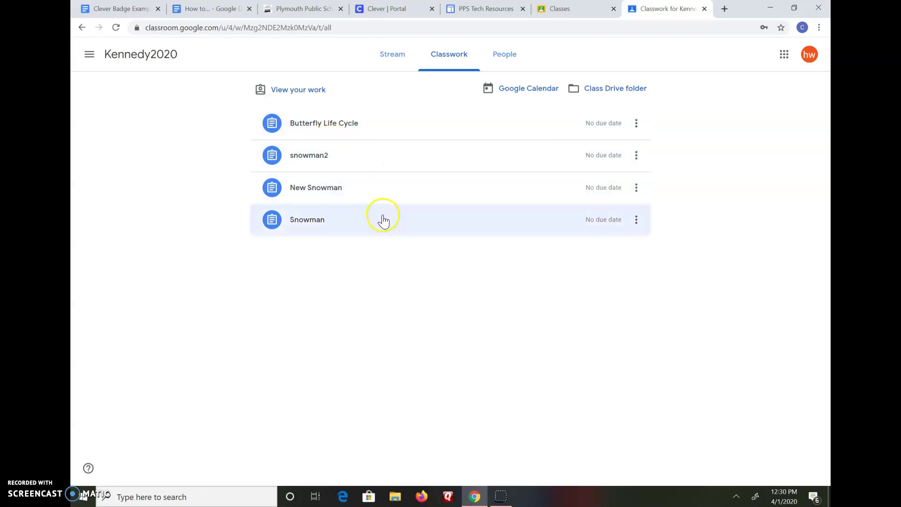
left_click(374, 126)
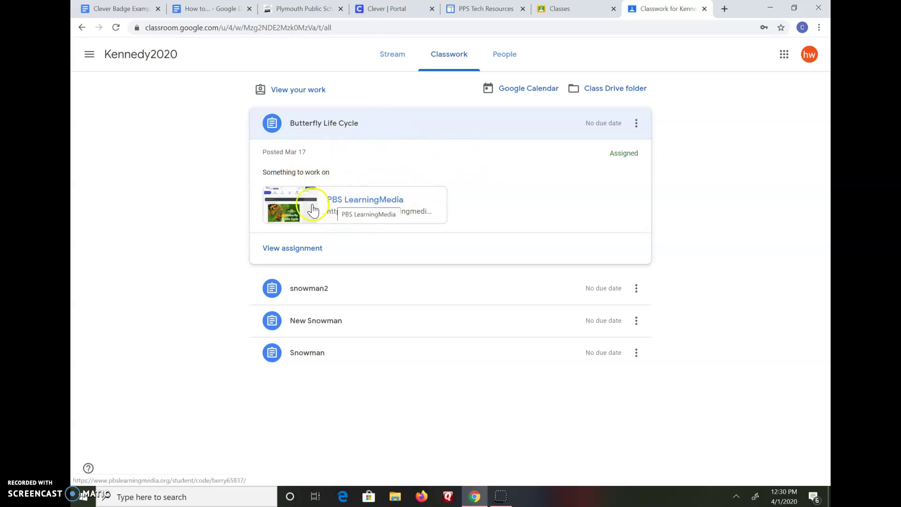
left_click(347, 203)
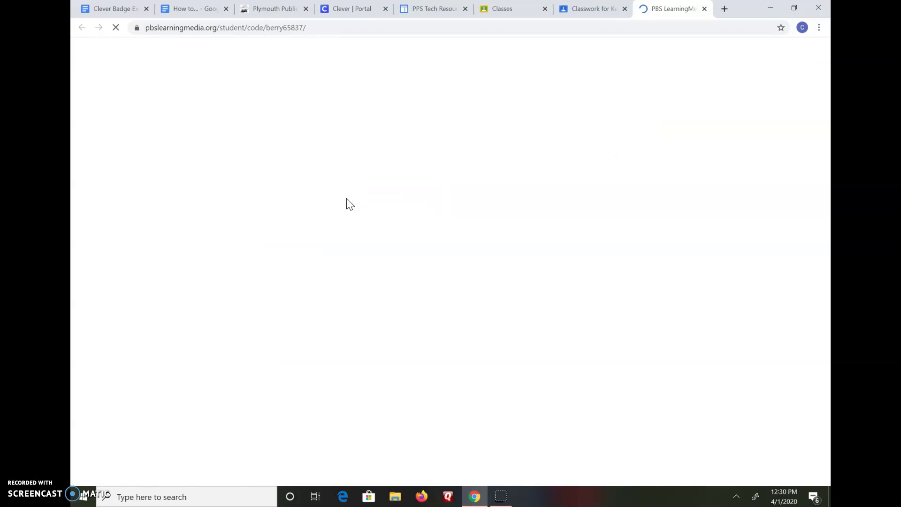
- Bring up the My Stuff area on the PBS LearningMedia student page for the assignment code
left_click(625, 112)
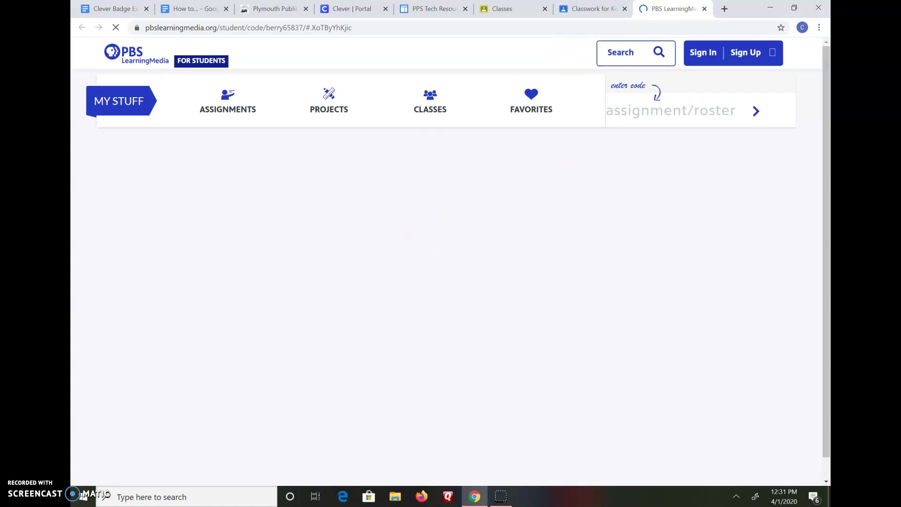
- Switch back to the 'Classwork for Kennedy2020' browser tab
left_click(590, 9)
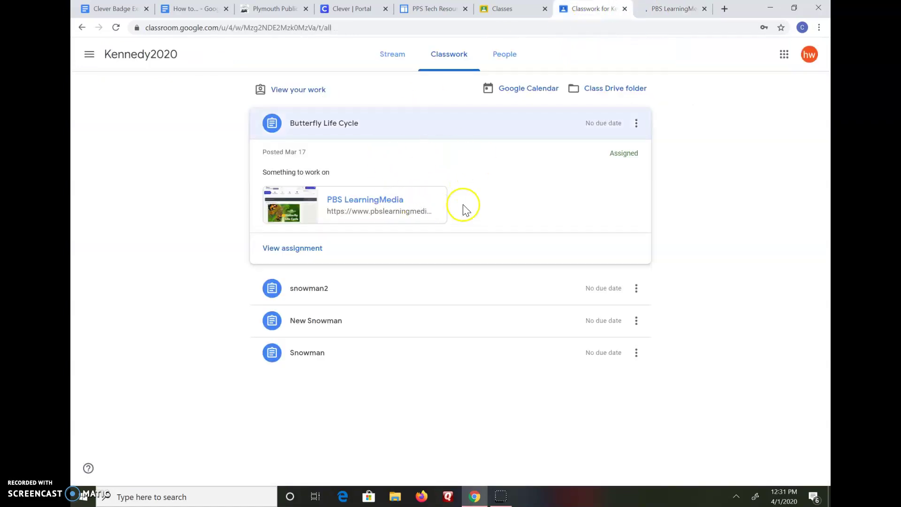